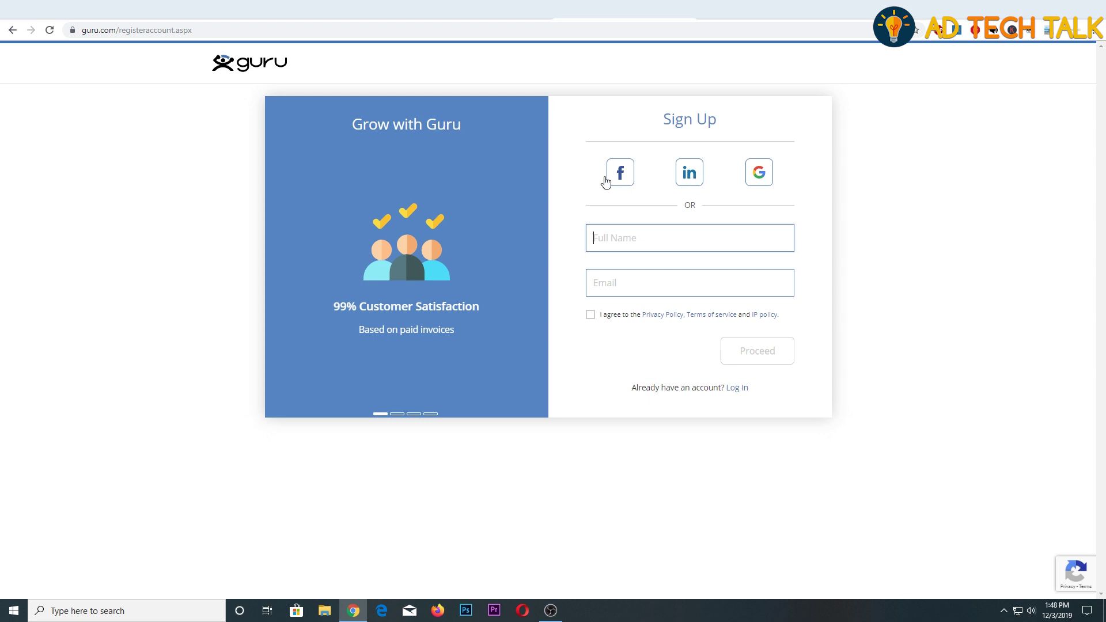
# Autofill the saved name and email, accept the privacy policy and terms, and proceed
pyautogui.click(651, 235)
pyautogui.click(644, 266)
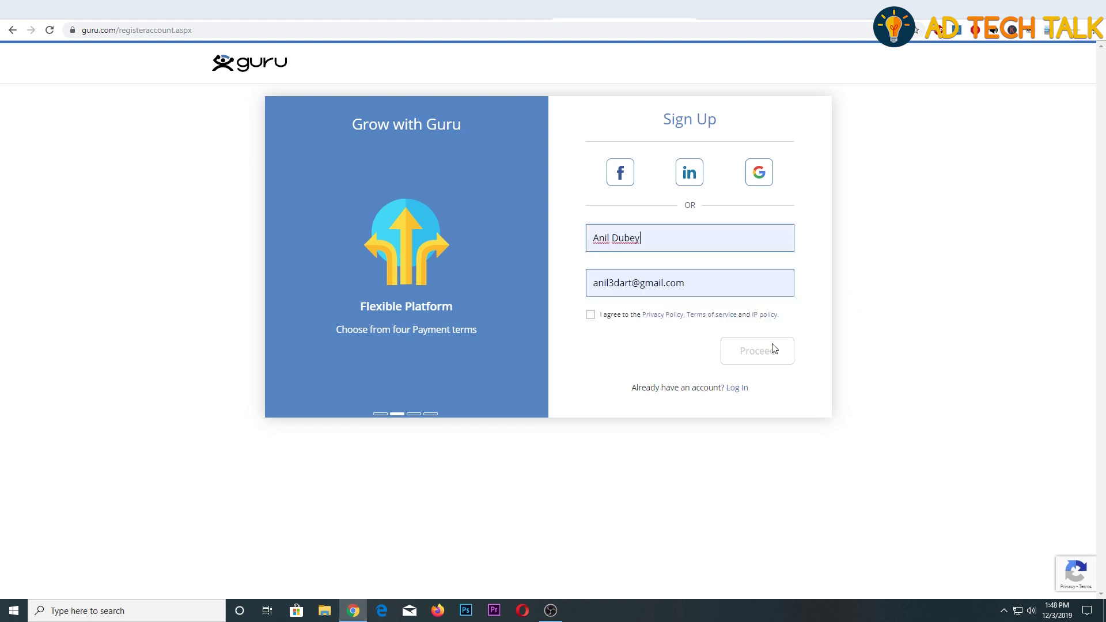
pyautogui.click(591, 315)
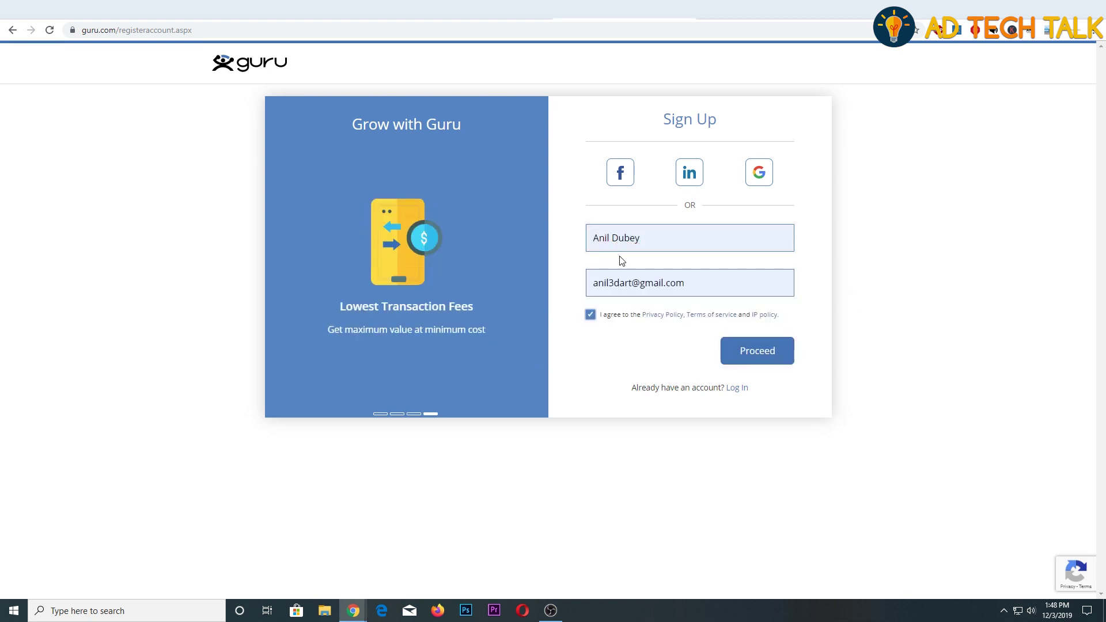
pyautogui.click(779, 353)
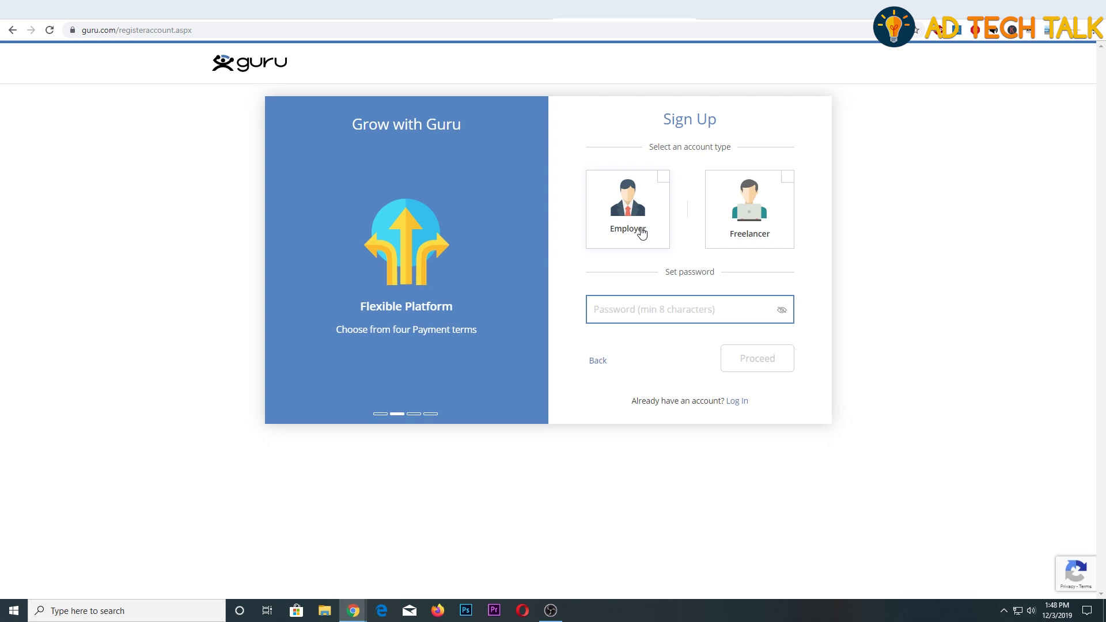
# Sign up as a Freelancer with an account password and submit for email verification
pyautogui.click(767, 200)
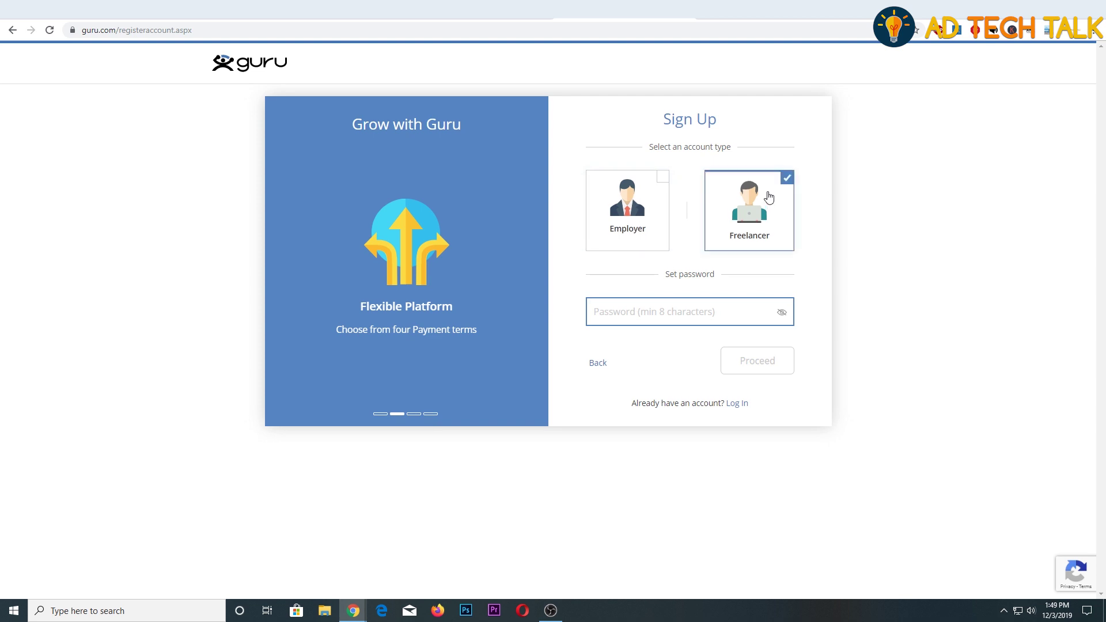
pyautogui.click(707, 308)
pyautogui.write('••••••••')
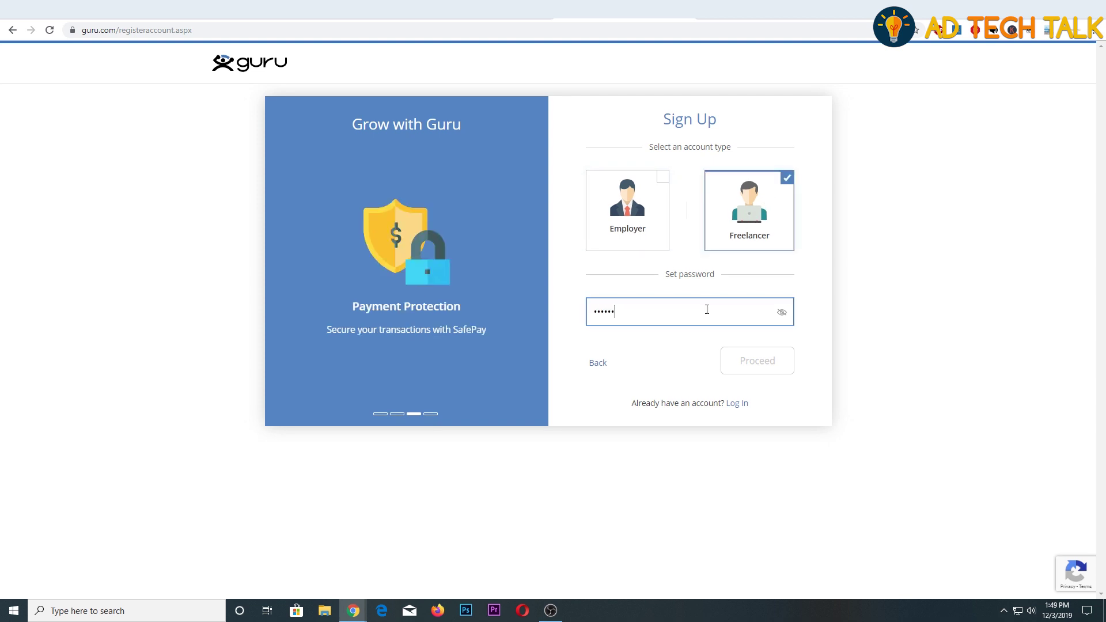
pyautogui.click(751, 368)
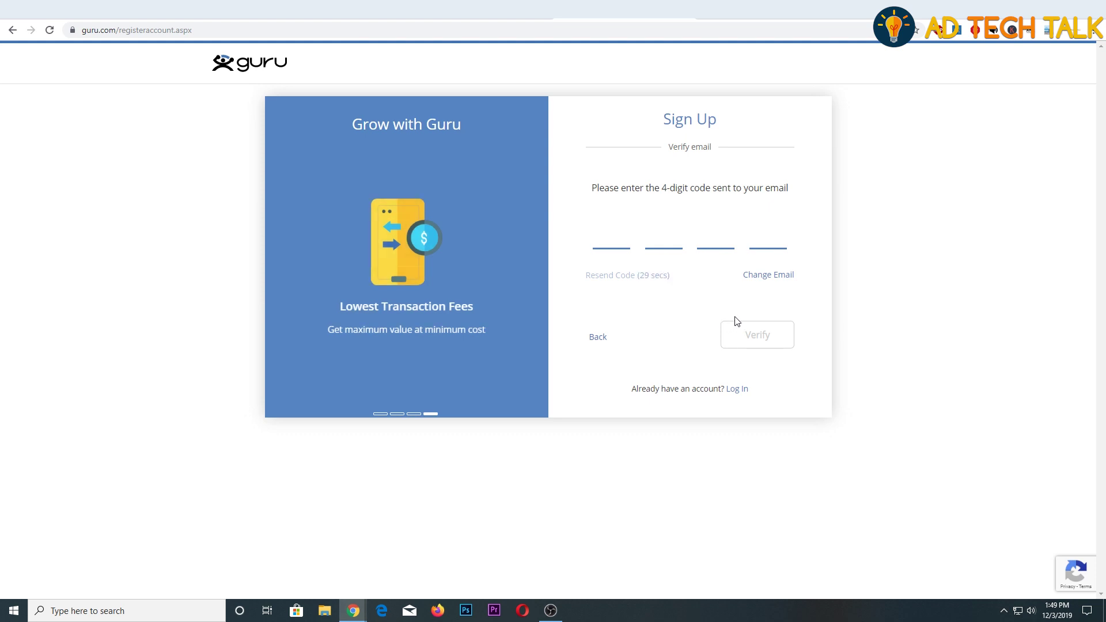
# Read the verification code from the Gmail message and start entering it on the sign-up page
pyautogui.hotkey('alt', 'Tab')
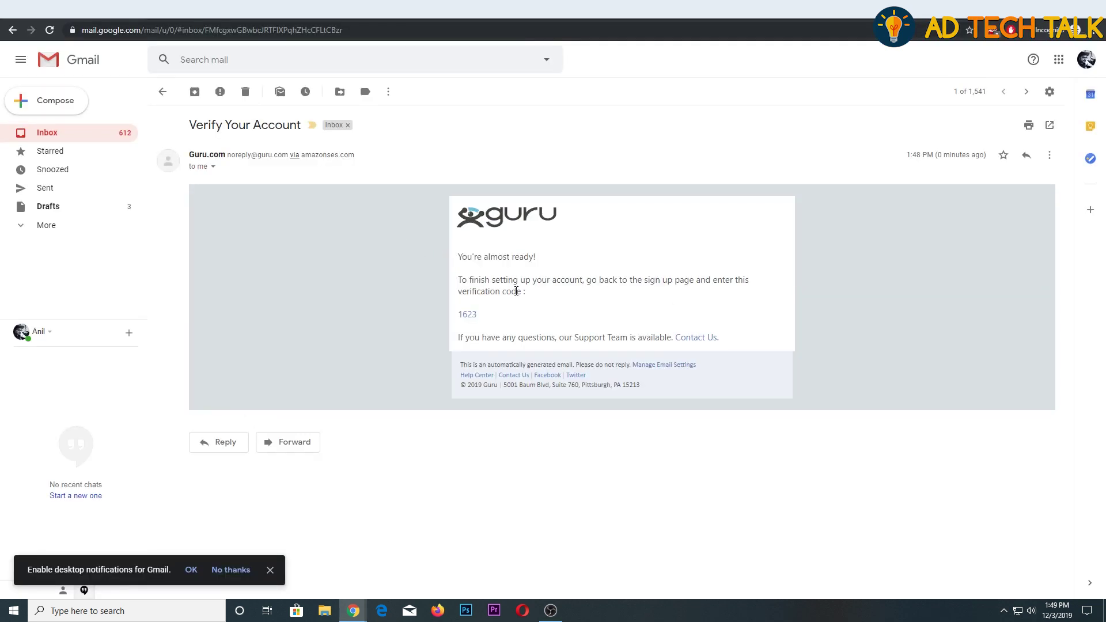
pyautogui.moveTo(489, 318); pyautogui.dragTo(459, 321)
pyautogui.click(501, 322)
pyautogui.hotkey('alt', 'Tab')
pyautogui.click(621, 239)
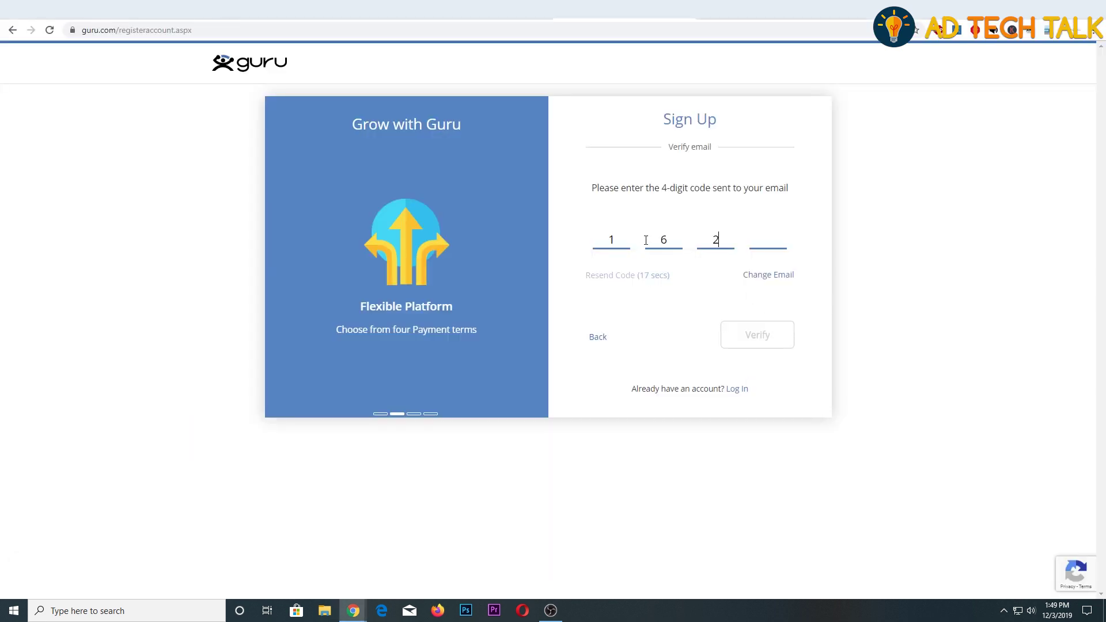
# Enter the four-digit code from the email and verify the account
pyautogui.click(763, 328)
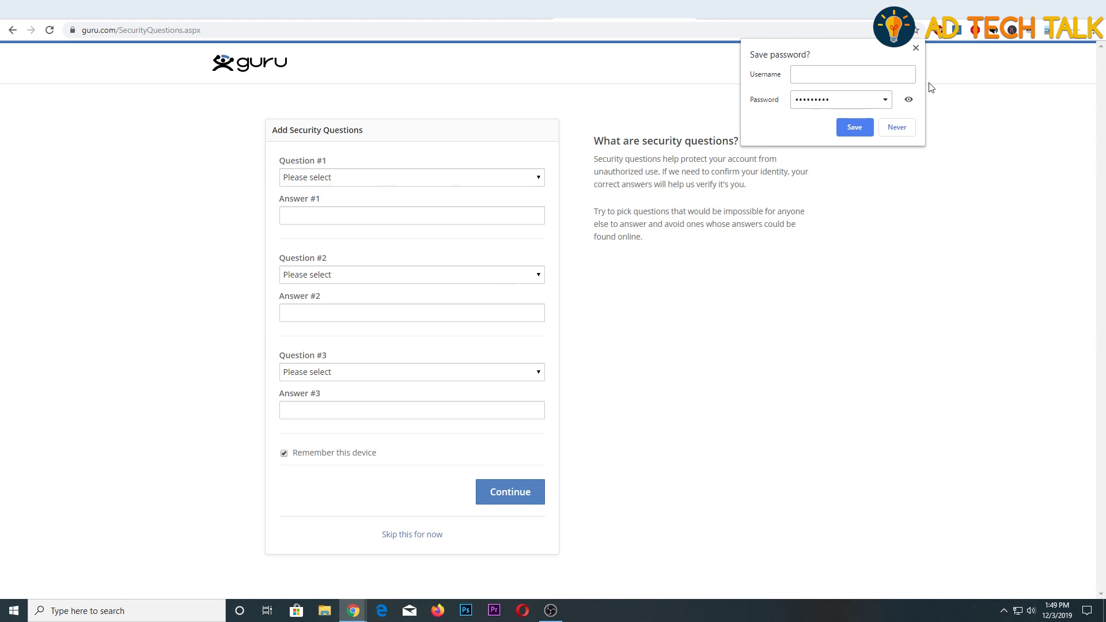
# Dismiss the save-password prompt and answer Question #1 with the oldest sibling's nickname question
pyautogui.click(916, 48)
pyautogui.click(358, 177)
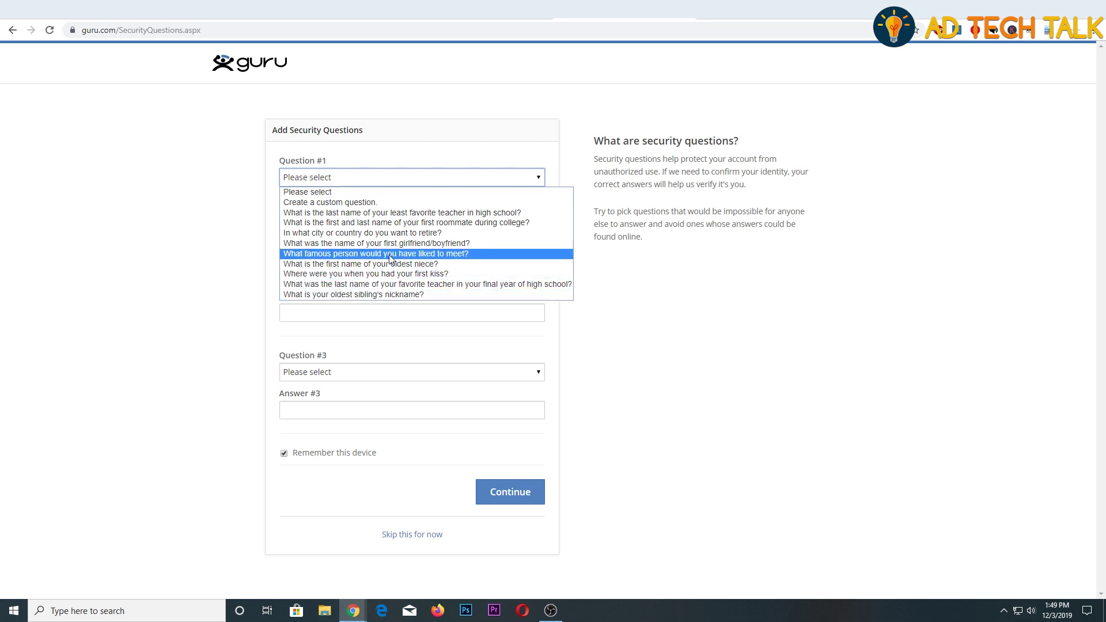
pyautogui.click(407, 295)
pyautogui.click(327, 215)
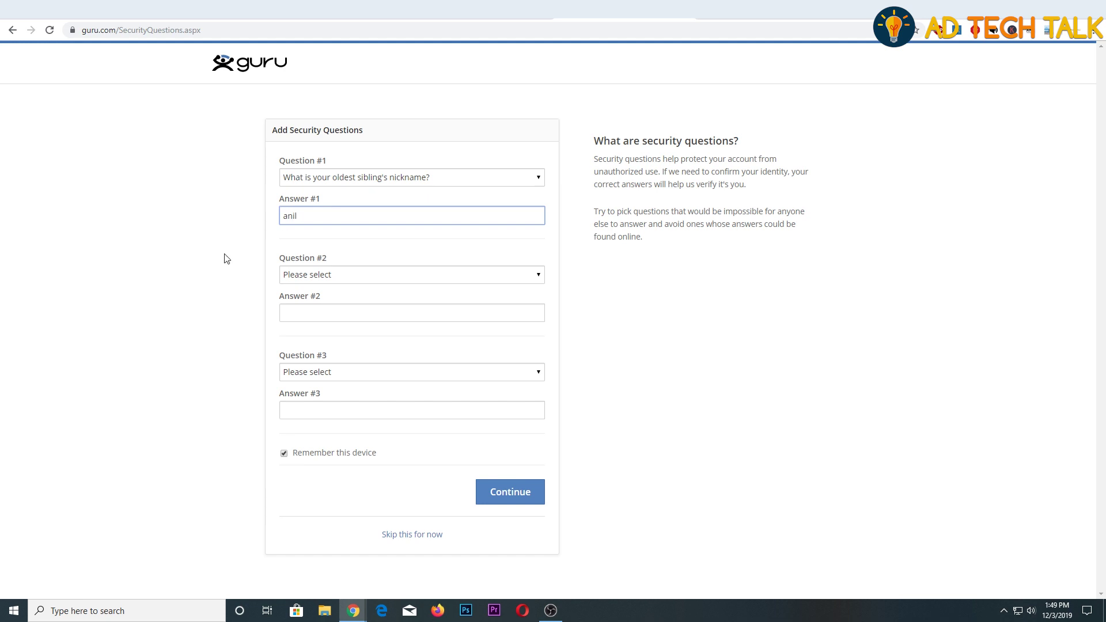
# Answer Question #2 with the first pet question, then skip the remaining security questions
pyautogui.click(298, 276)
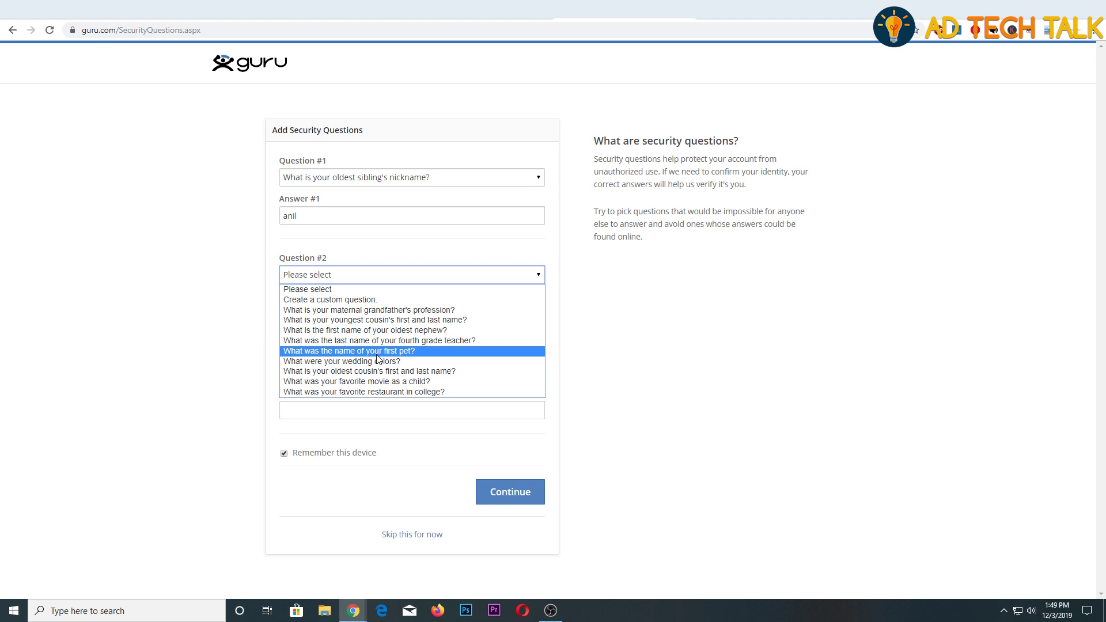
pyautogui.click(377, 353)
pyautogui.click(352, 316)
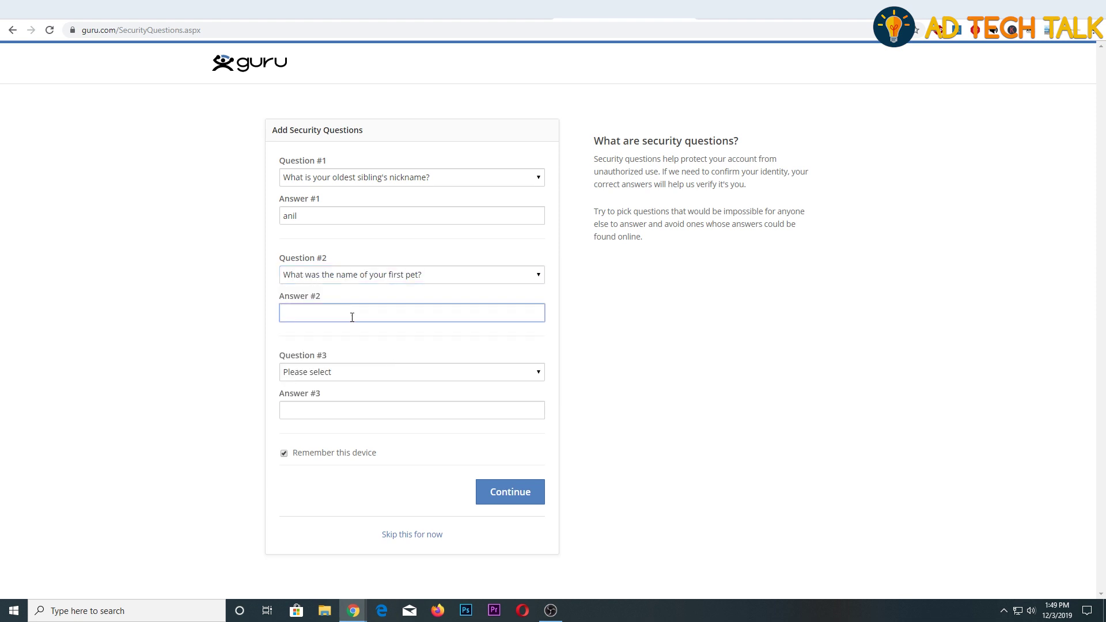
pyautogui.press('Tab')
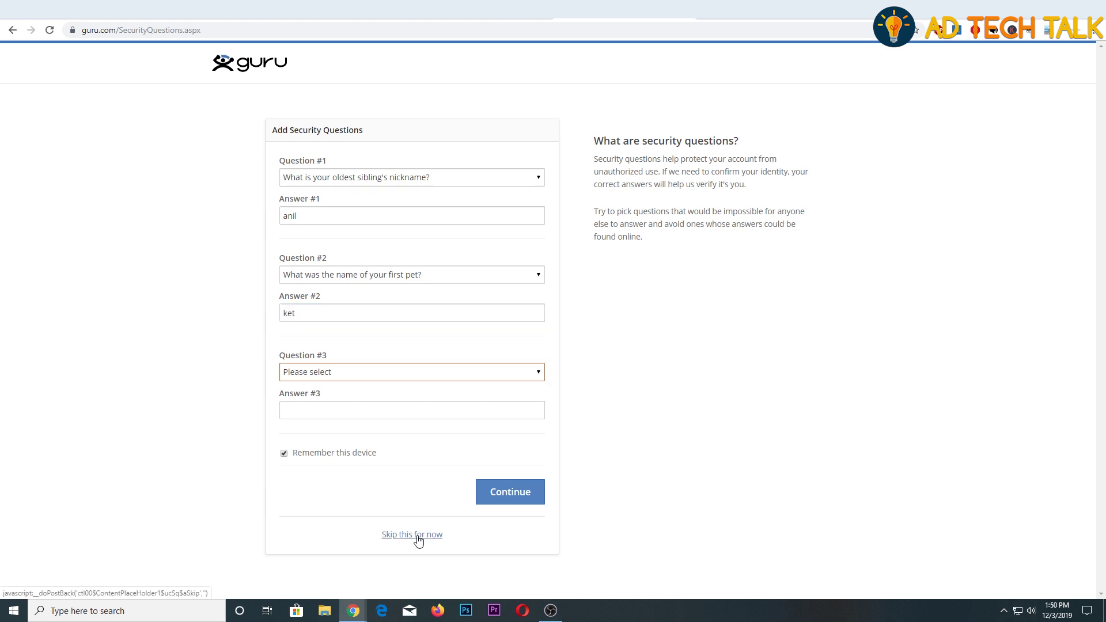
pyautogui.click(416, 537)
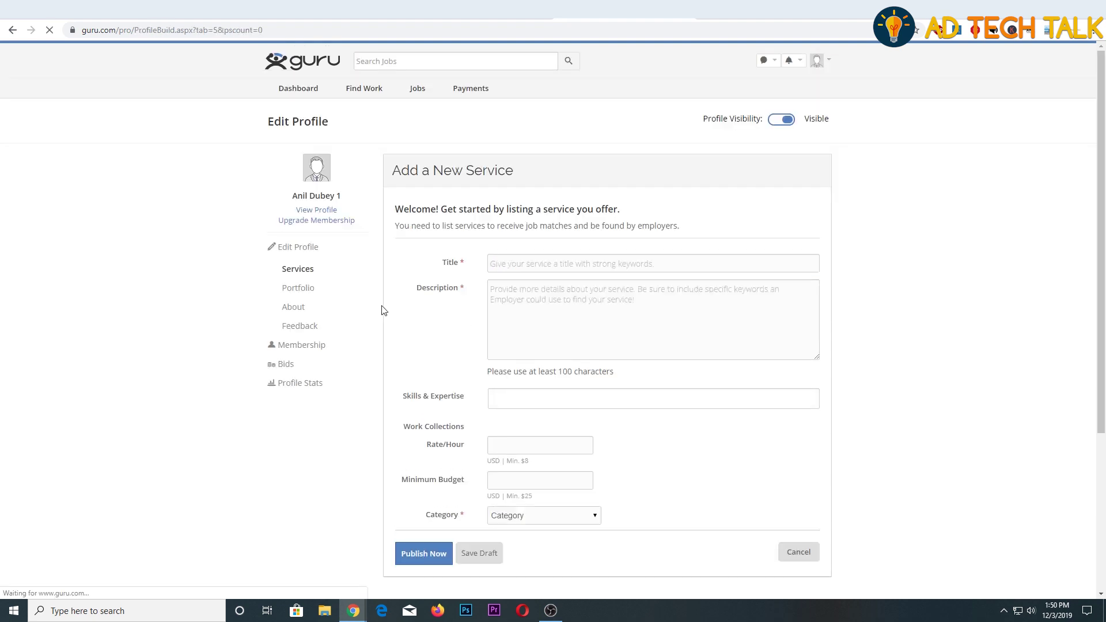
# Add Typing and Transcription as skill tags on the new Data Entry service
pyautogui.scroll(-1, 384, 307)
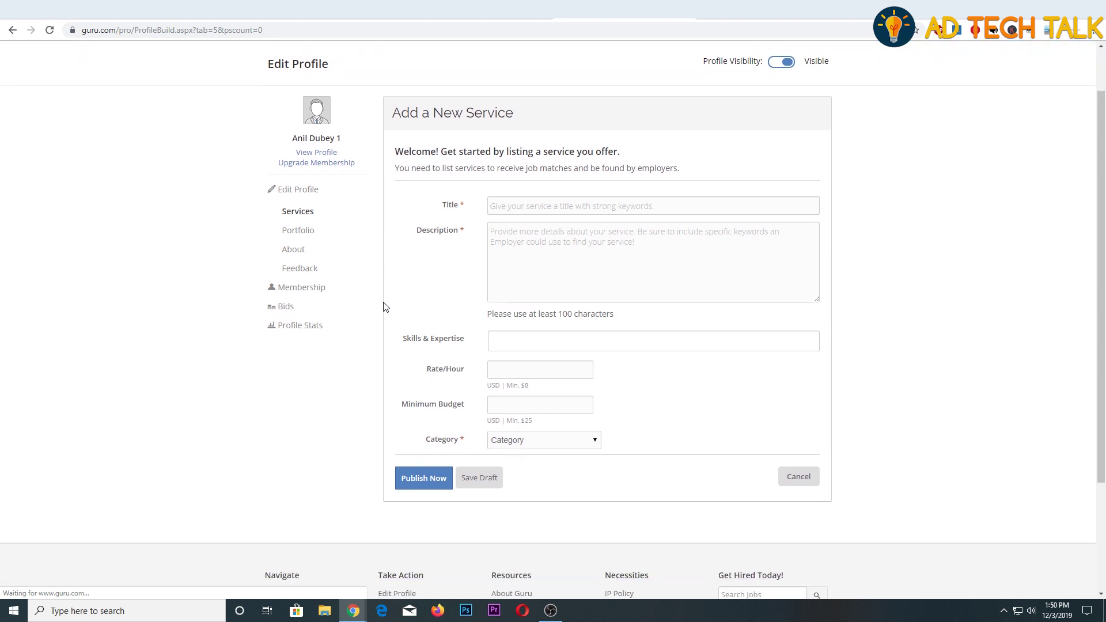
pyautogui.scroll(1, 385, 307)
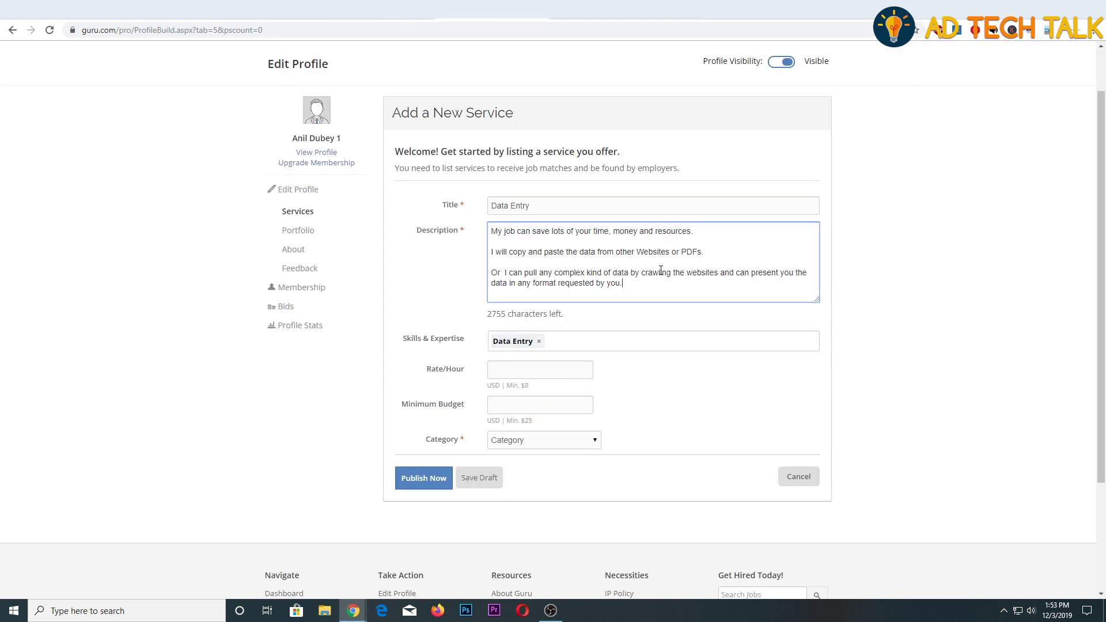
pyautogui.scroll(1, 659, 297)
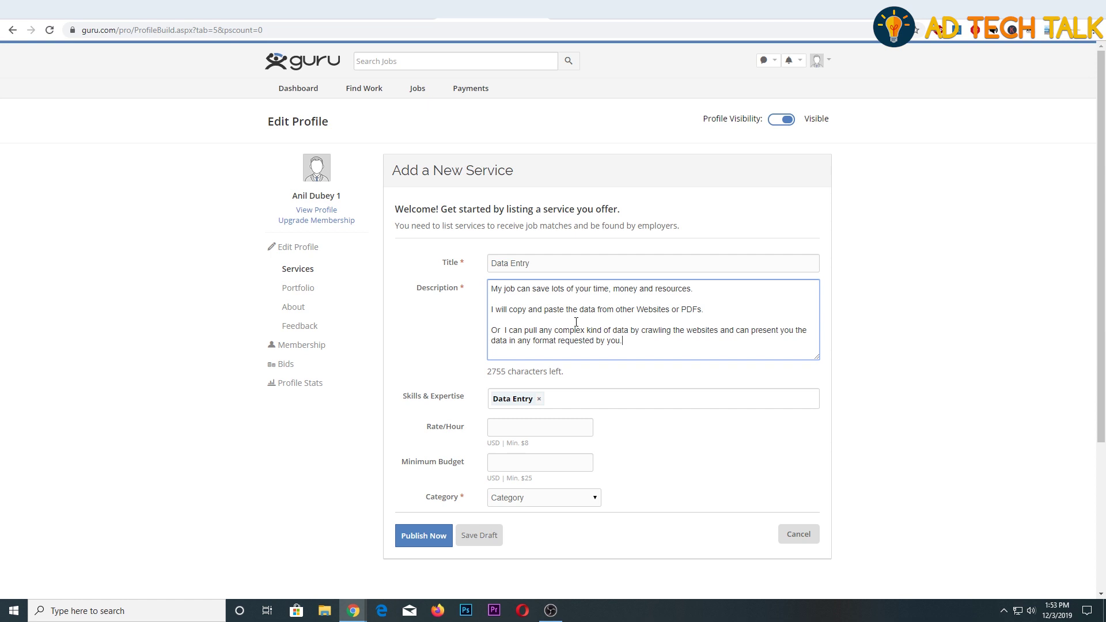
pyautogui.click(570, 399)
pyautogui.write('typing')
pyautogui.click(523, 423)
pyautogui.click(632, 402)
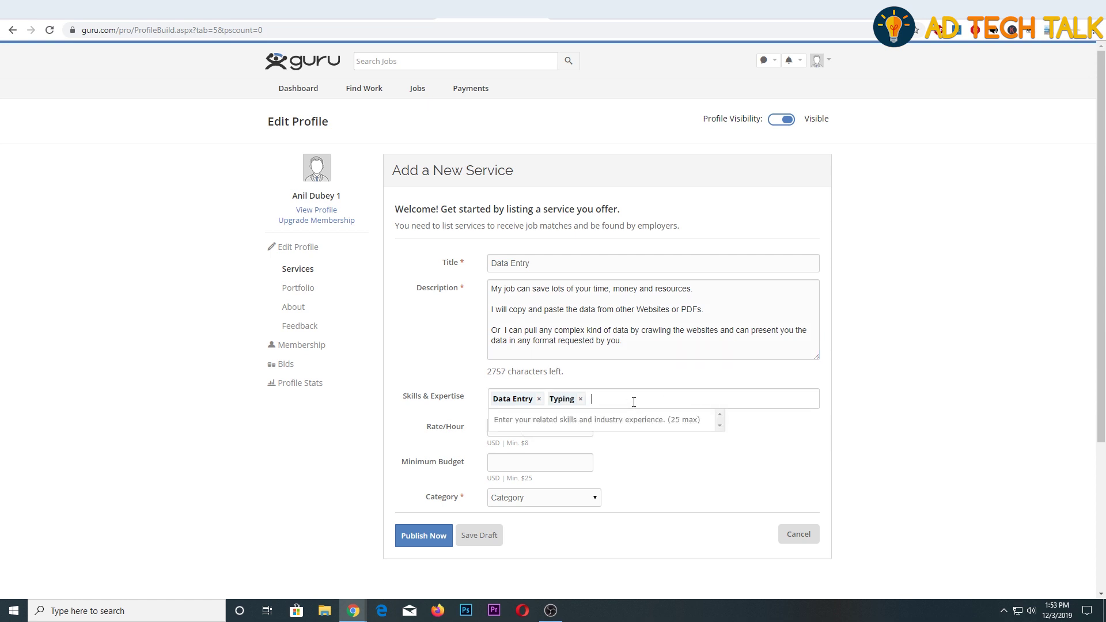
pyautogui.write('trans')
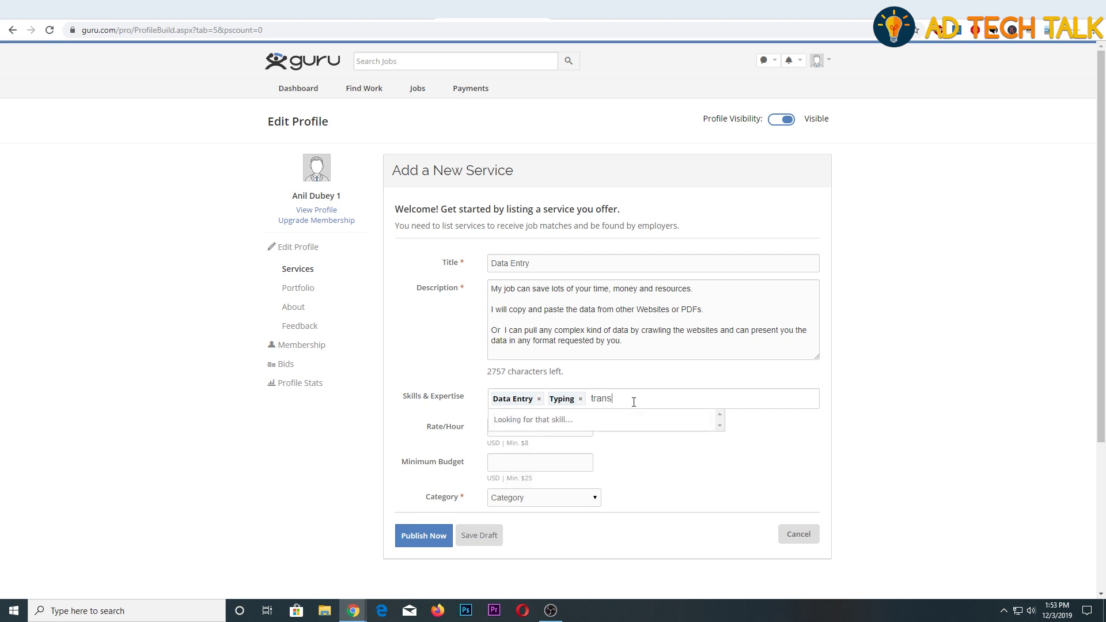
pyautogui.write('cr')
pyautogui.click(551, 434)
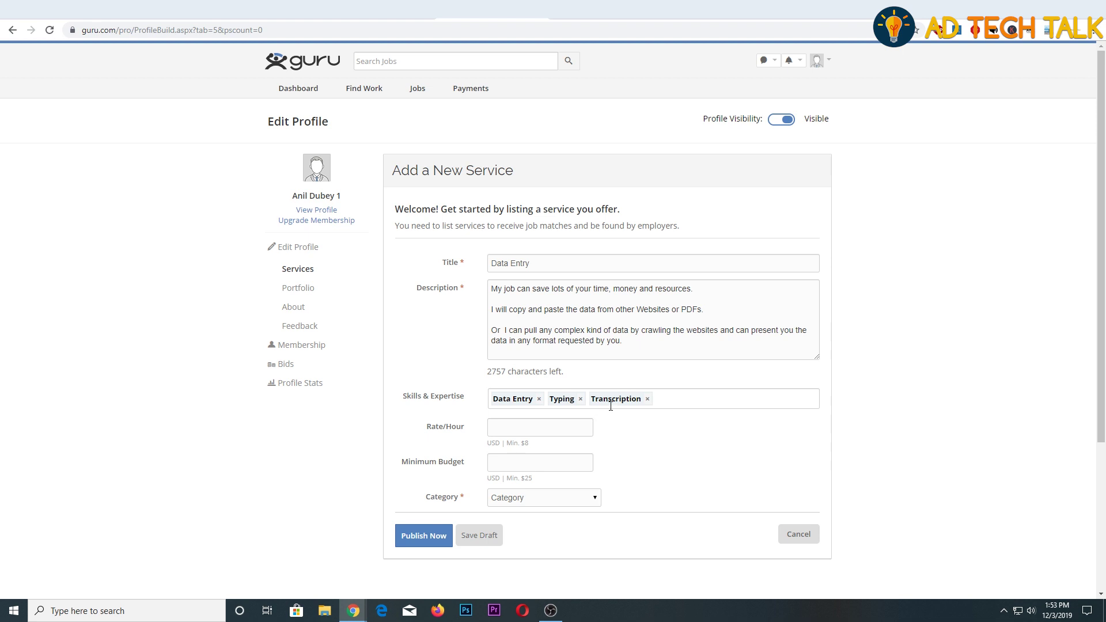
# Enter 6 as the hourly rate and move on to the minimum budget
pyautogui.click(521, 428)
pyautogui.write('6')
pyautogui.click(511, 427)
pyautogui.click(548, 461)
# Choose Writing & Translation from the service Category dropdown
pyautogui.scroll(-1, 522, 423)
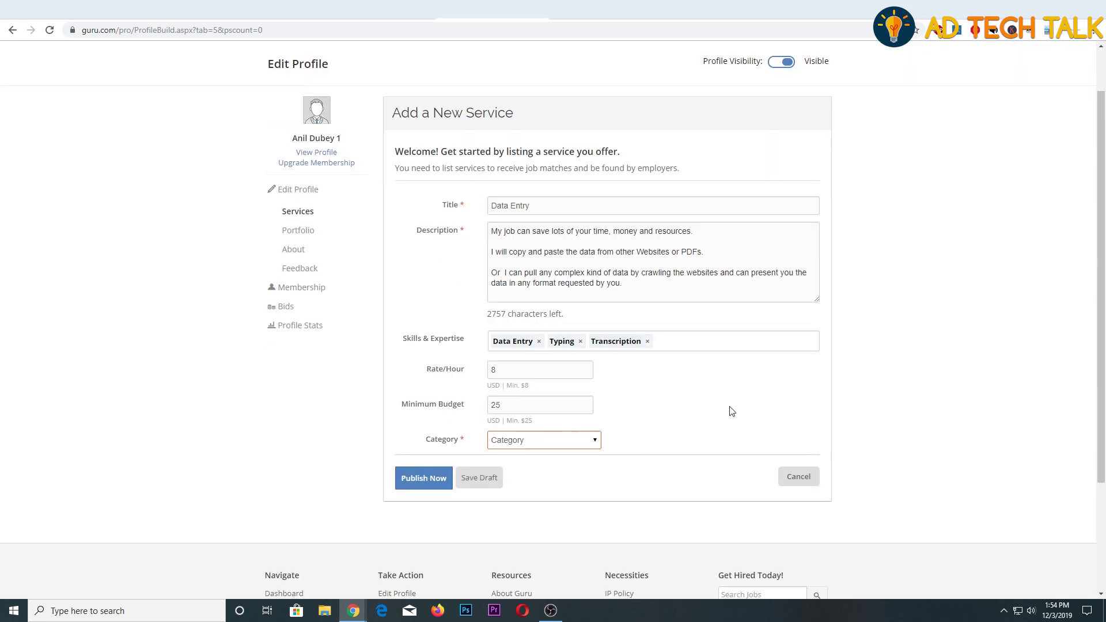
pyautogui.click(563, 447)
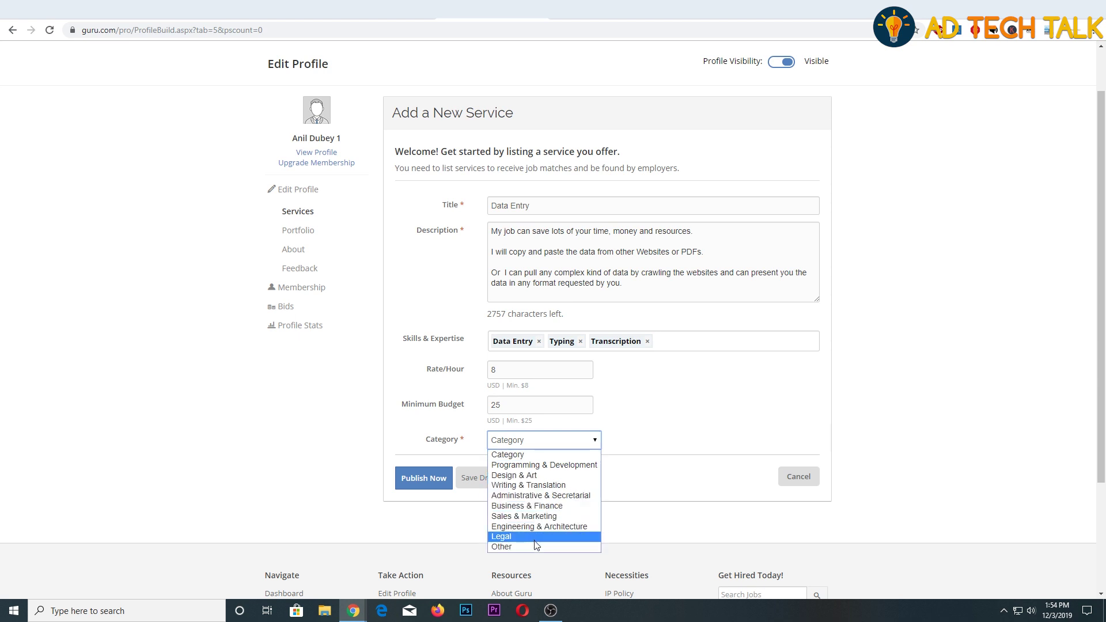
pyautogui.click(506, 489)
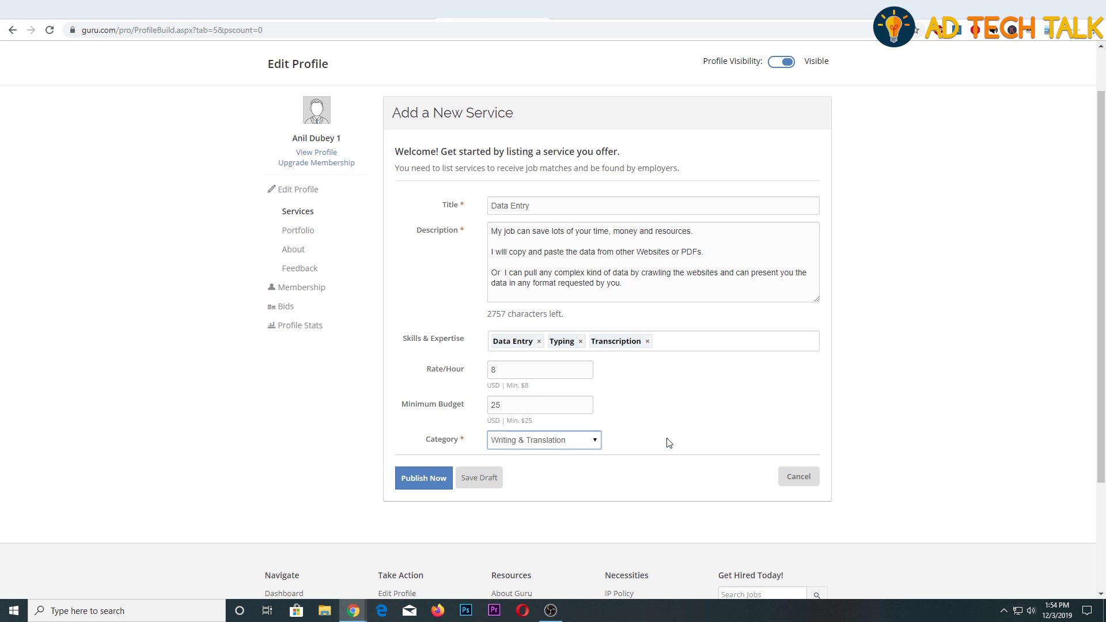
# Publish the Data Entry service ($8/hr, $25 minimum) to the profile
pyautogui.click(422, 481)
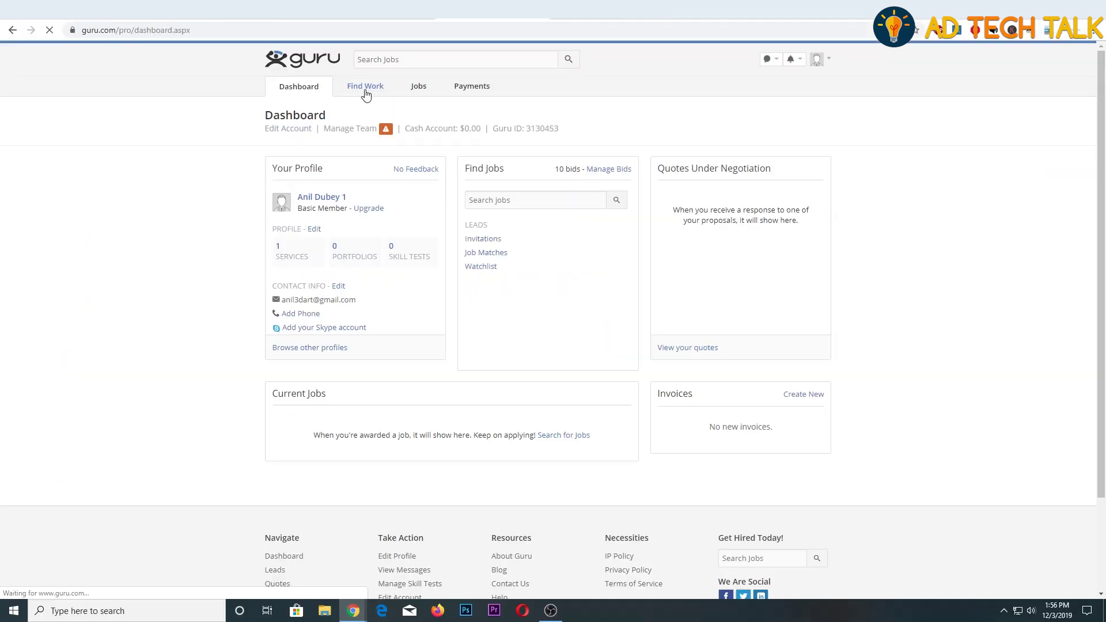
# Go to Find Work, open the Ebook Writer job in a new tab and view it
pyautogui.click(365, 94)
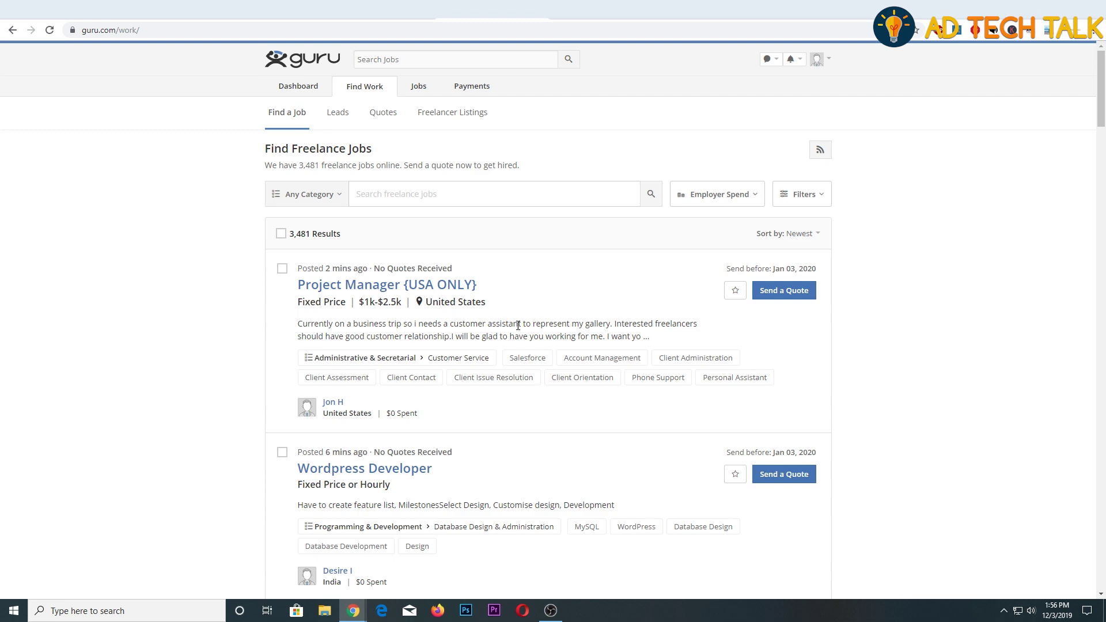
pyautogui.scroll(-9, 518, 325)
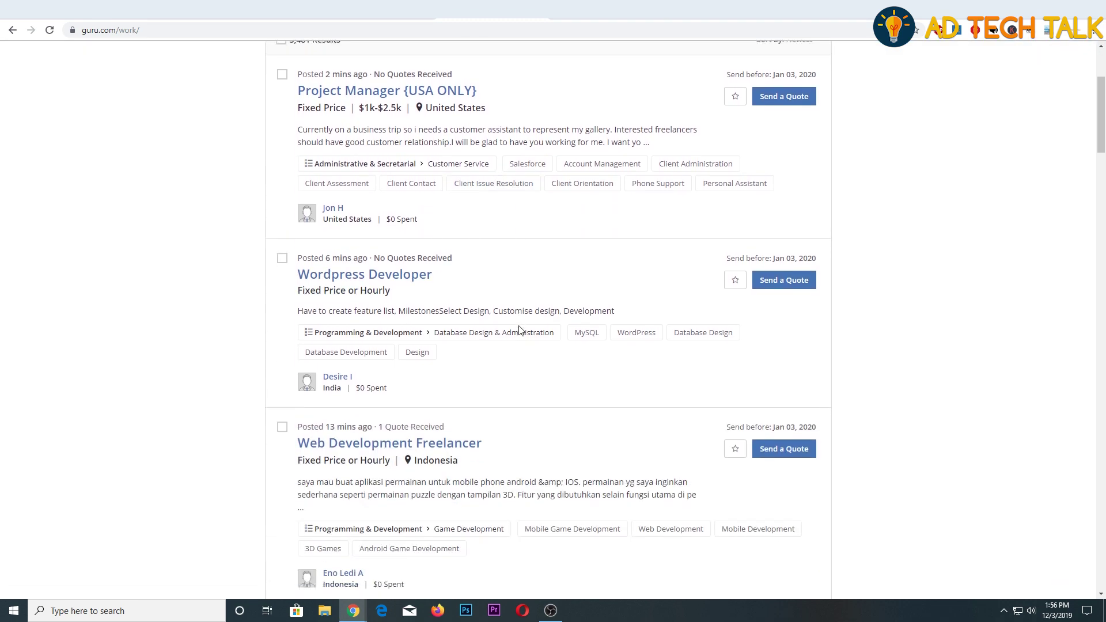
pyautogui.scroll(-15, 521, 330)
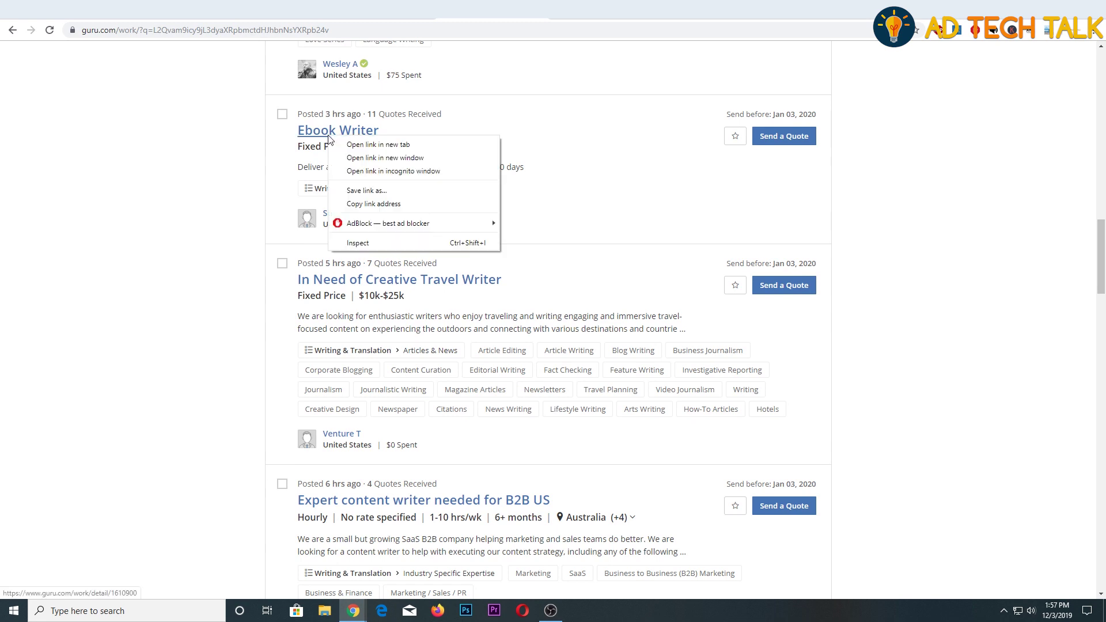
pyautogui.middleClick(393, 136)
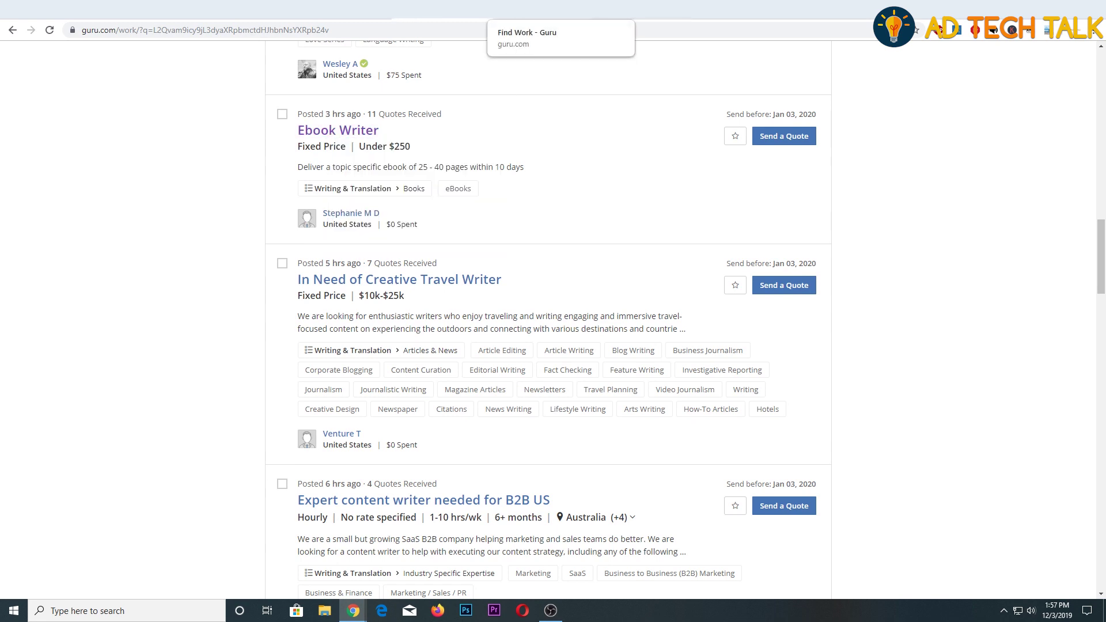
pyautogui.click(542, 11)
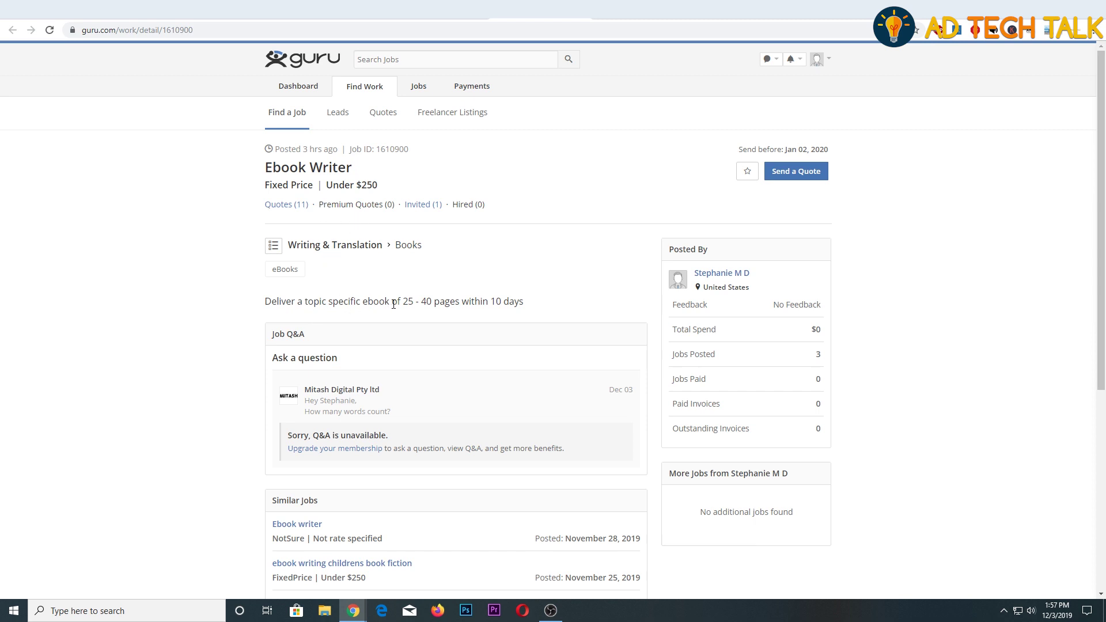
# Select the description line about a 25 - 40 page ebook delivered within 10 days
pyautogui.moveTo(535, 305); pyautogui.dragTo(241, 313)
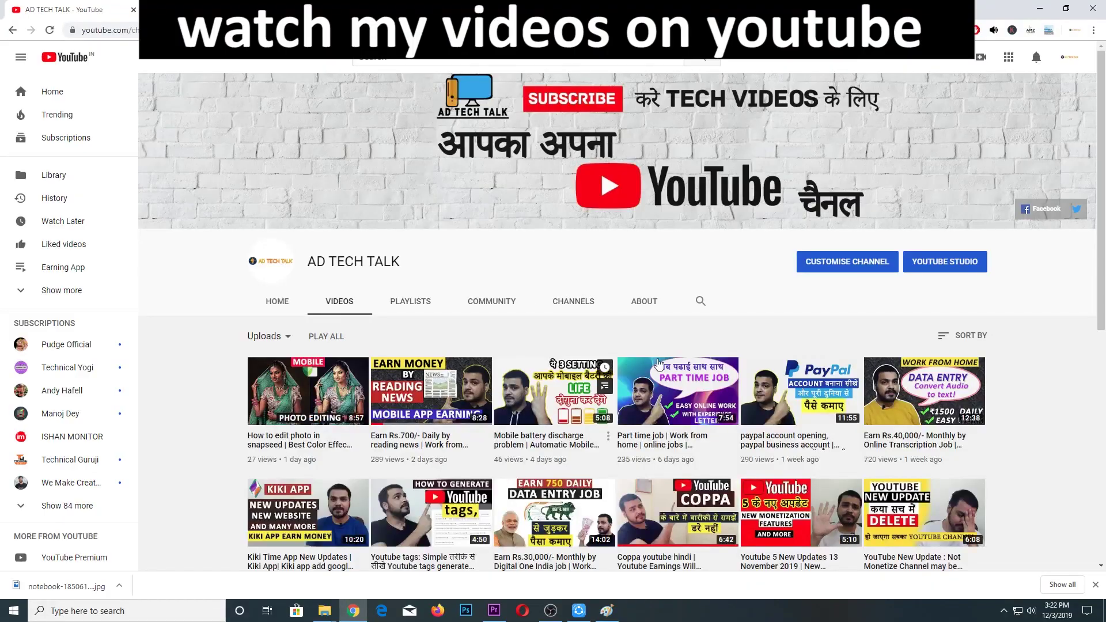
pyautogui.scroll(-1, 814, 352)
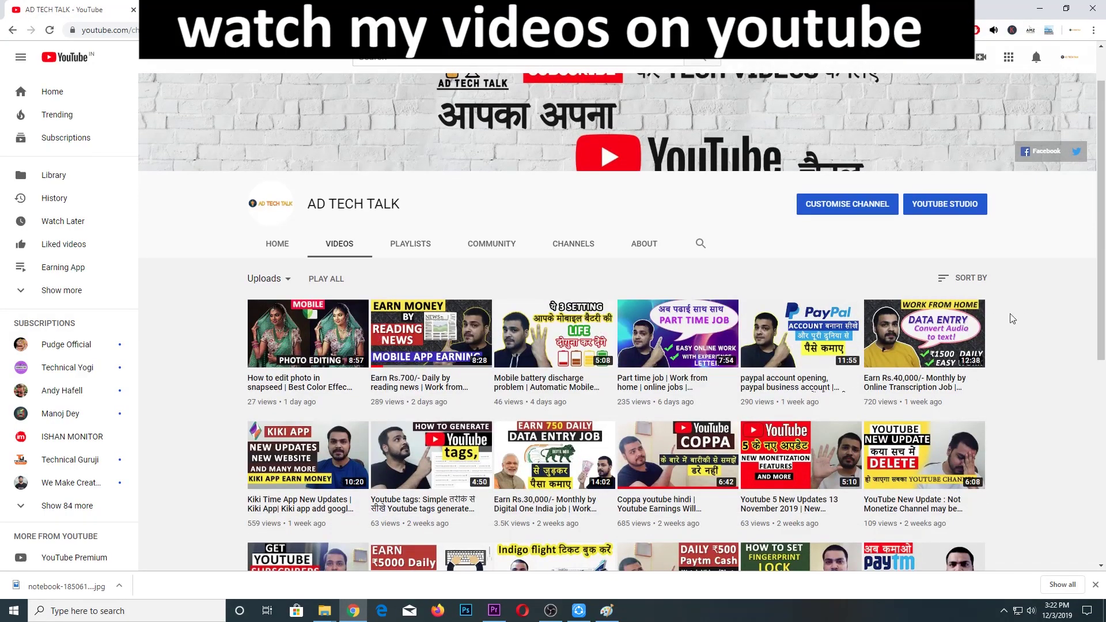
pyautogui.scroll(-4, 1062, 310)
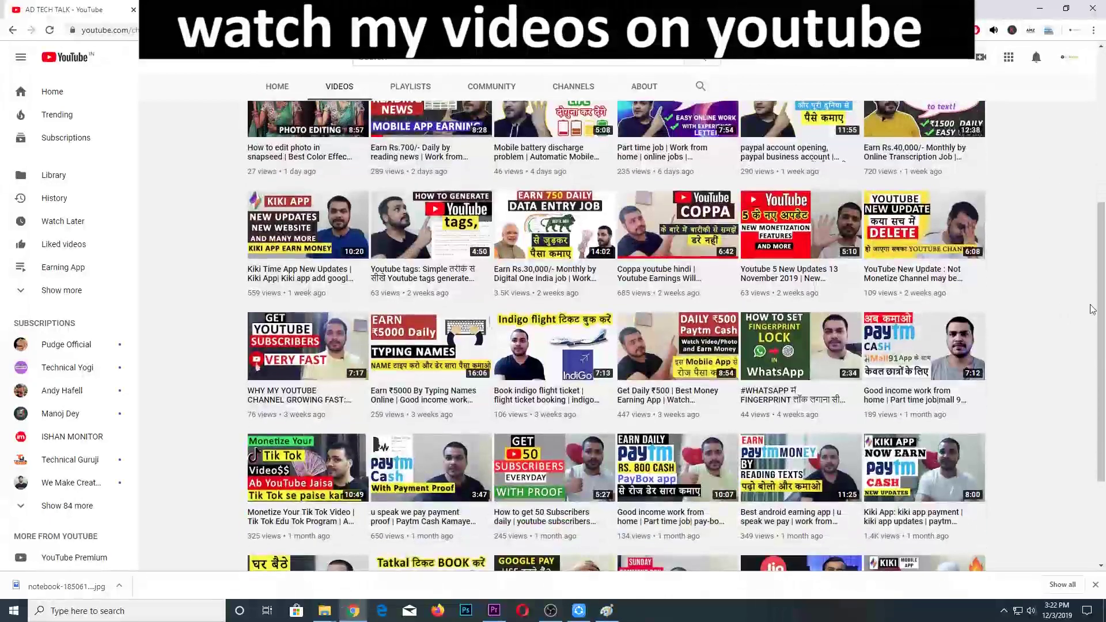
pyautogui.scroll(-4, 1094, 297)
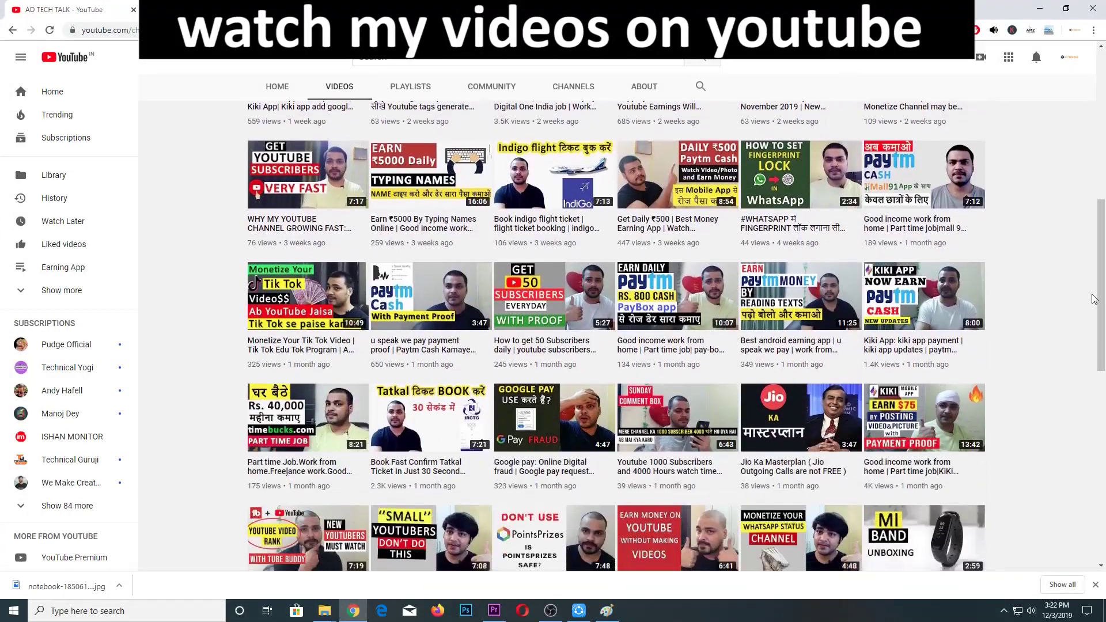
pyautogui.scroll(-2, 1094, 297)
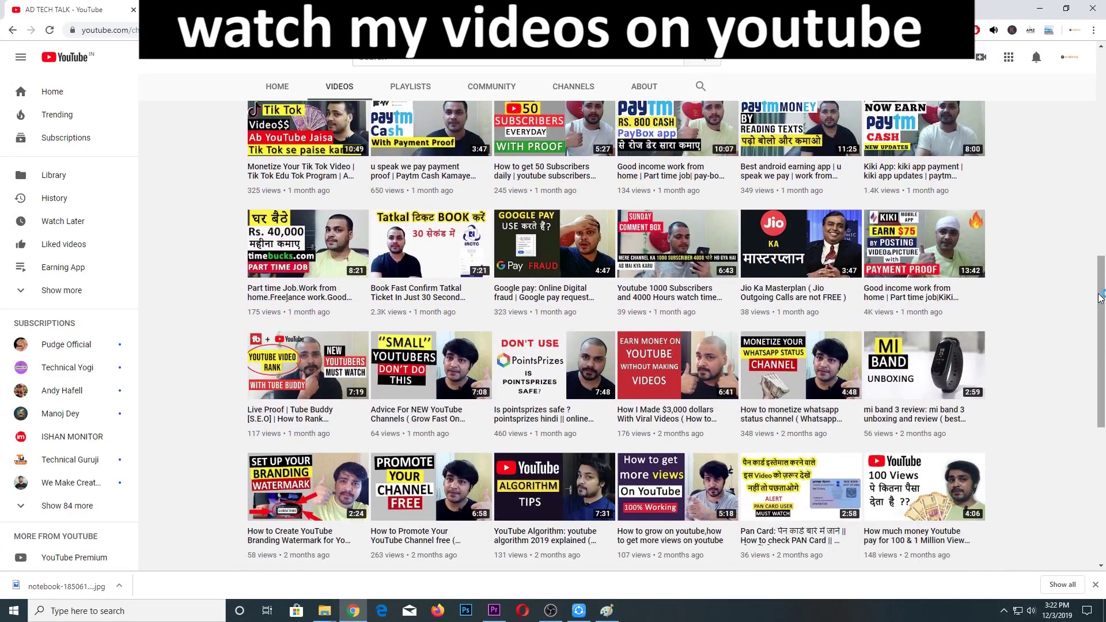
pyautogui.scroll(-7, 1100, 297)
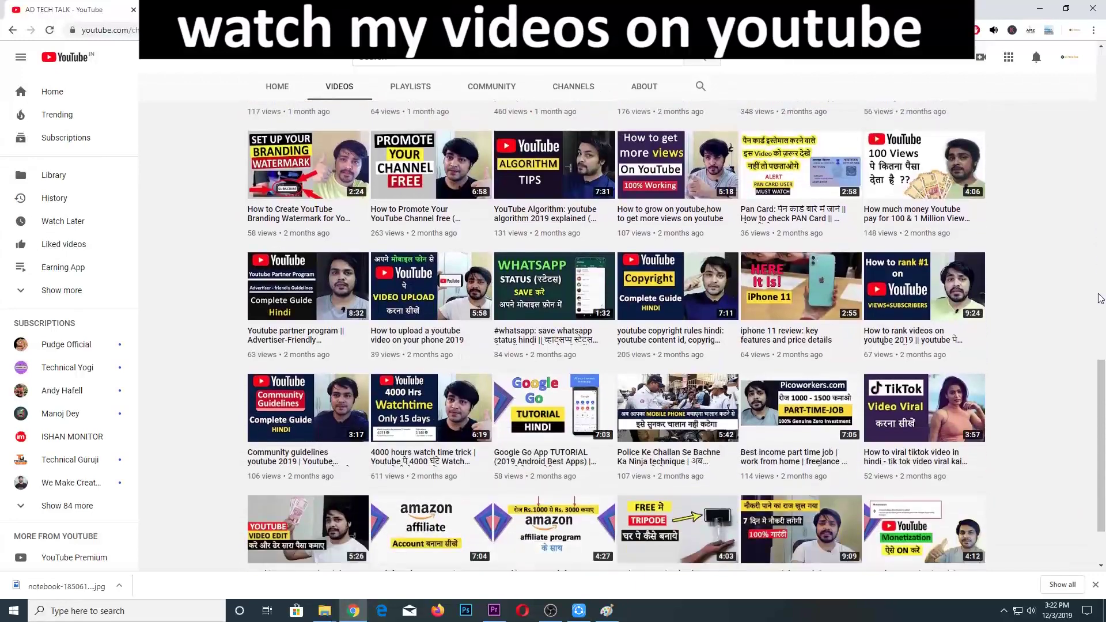
pyautogui.scroll(-5, 1099, 298)
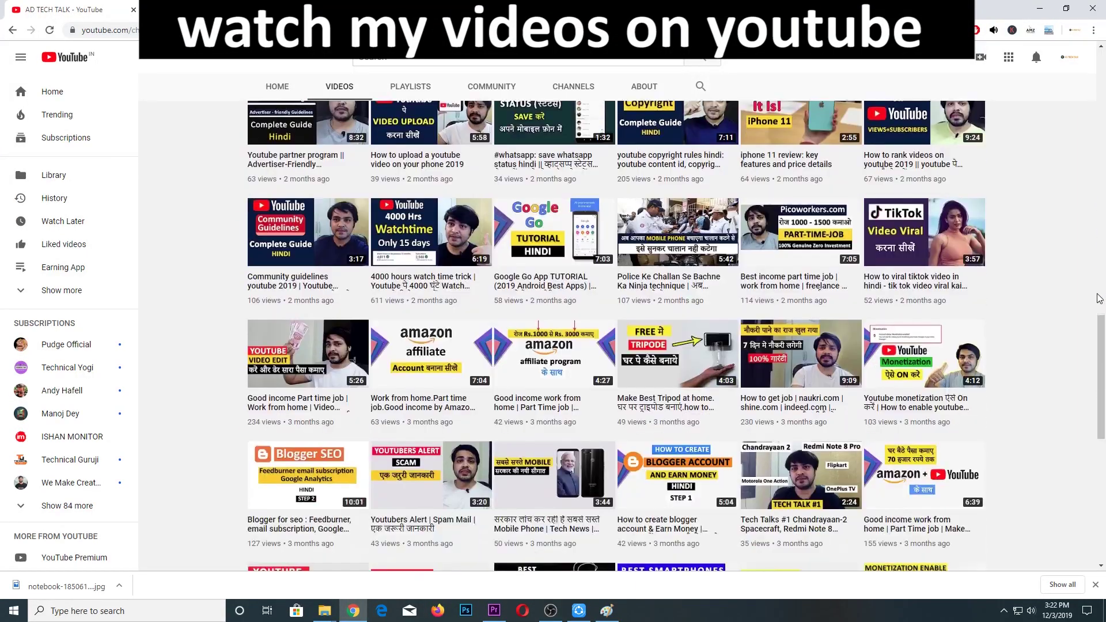
pyautogui.scroll(-5, 1094, 299)
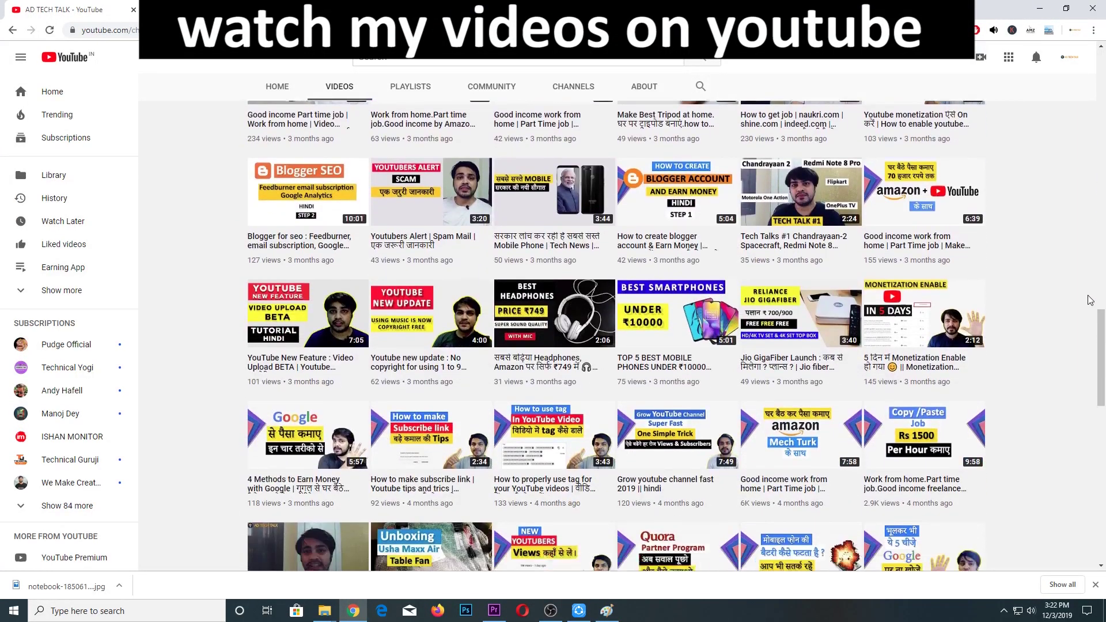
pyautogui.scroll(-4, 1091, 300)
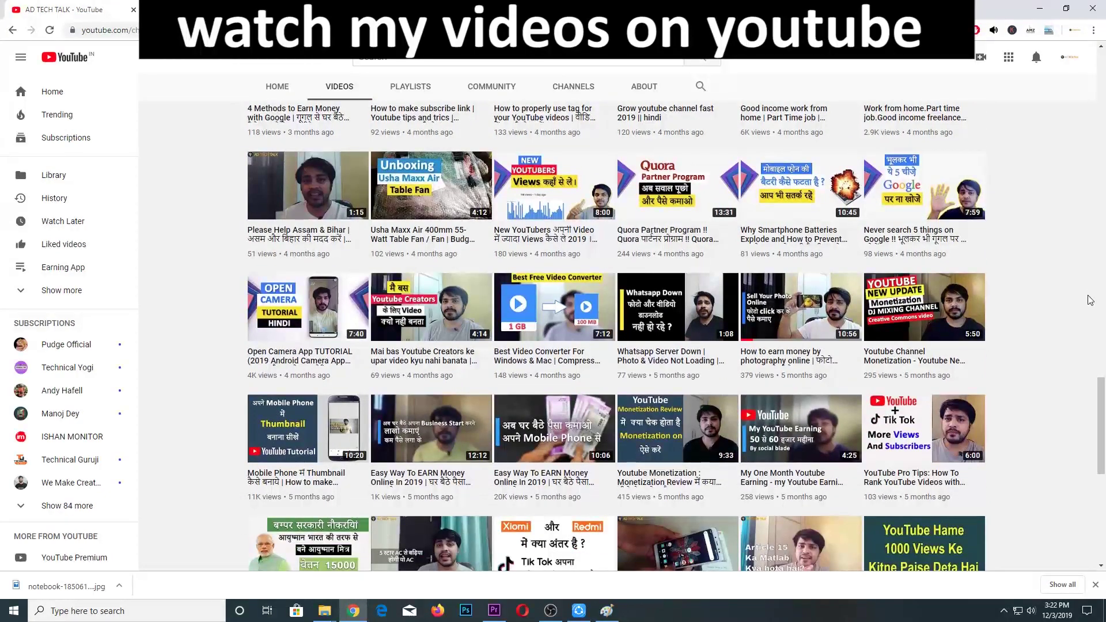
pyautogui.scroll(-3, 1087, 301)
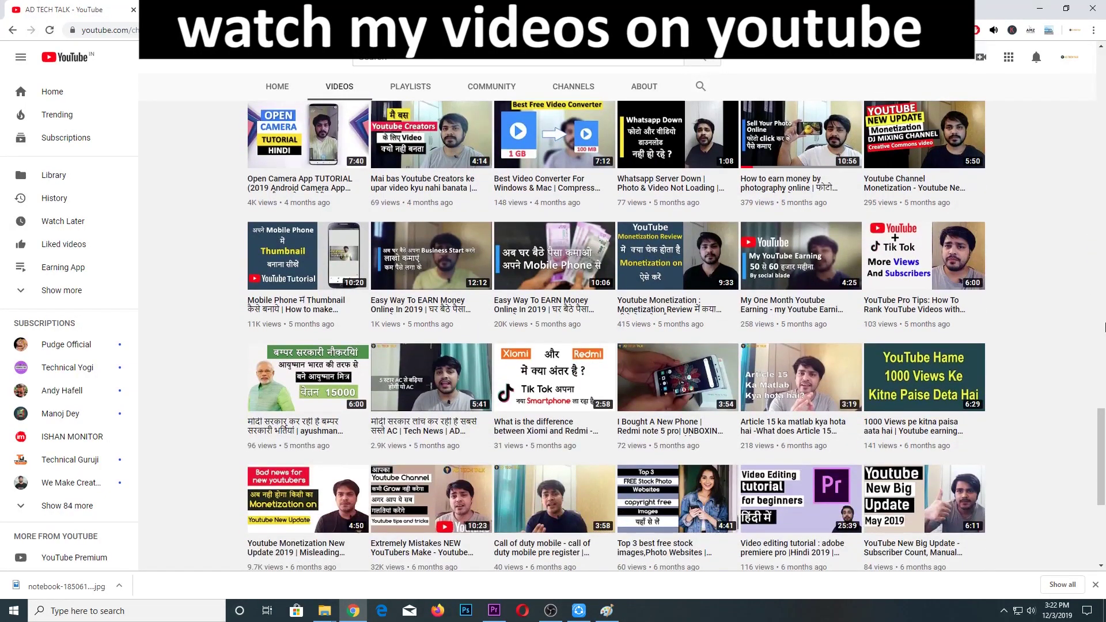
pyautogui.scroll(-5, 1104, 328)
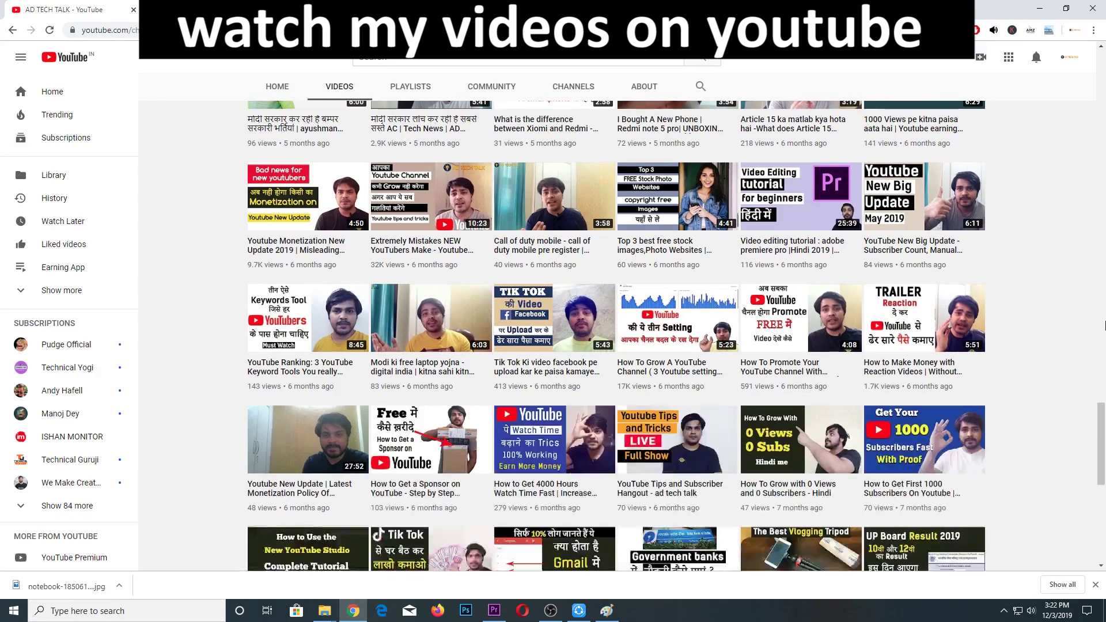
pyautogui.scroll(-7, 1104, 326)
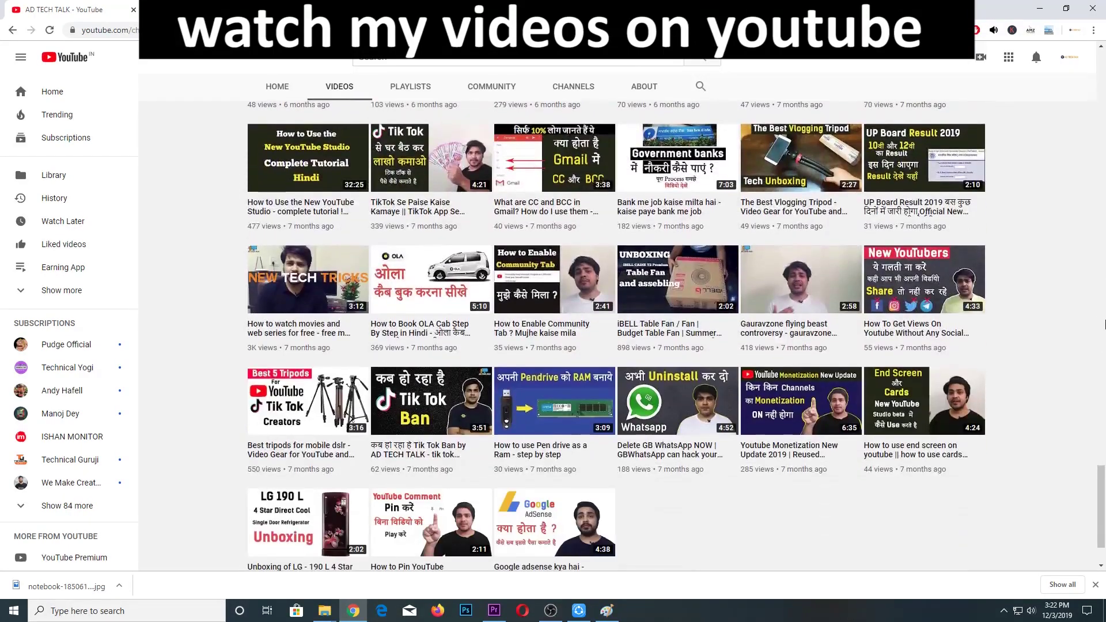
pyautogui.scroll(-6, 1104, 326)
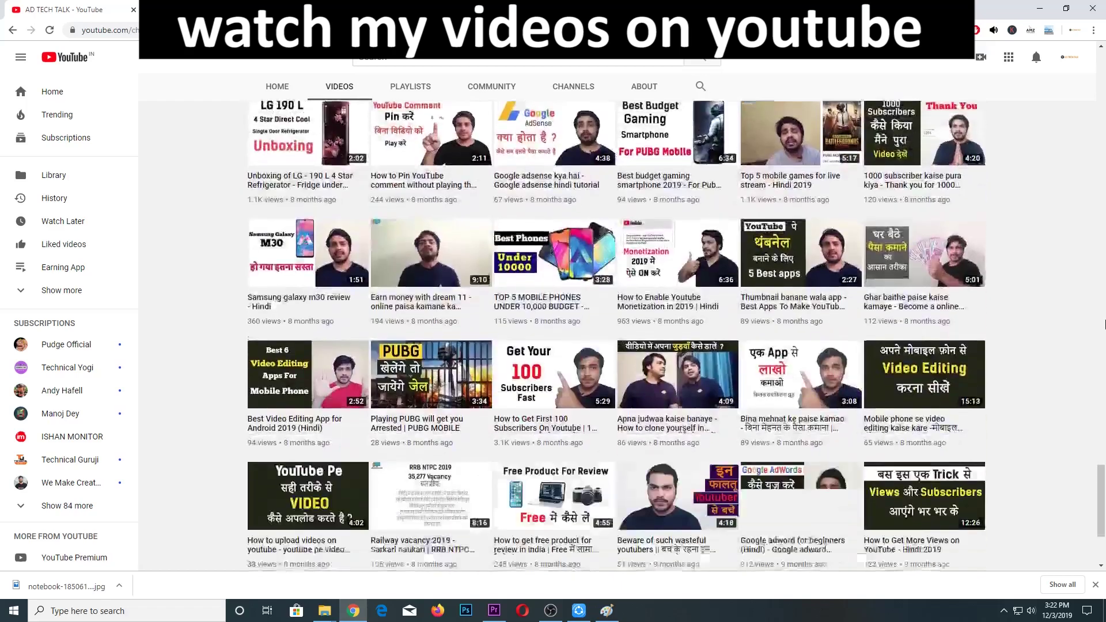
pyautogui.scroll(-4, 1104, 326)
pyautogui.scroll(-7, 1103, 326)
pyautogui.scroll(-2, 1103, 326)
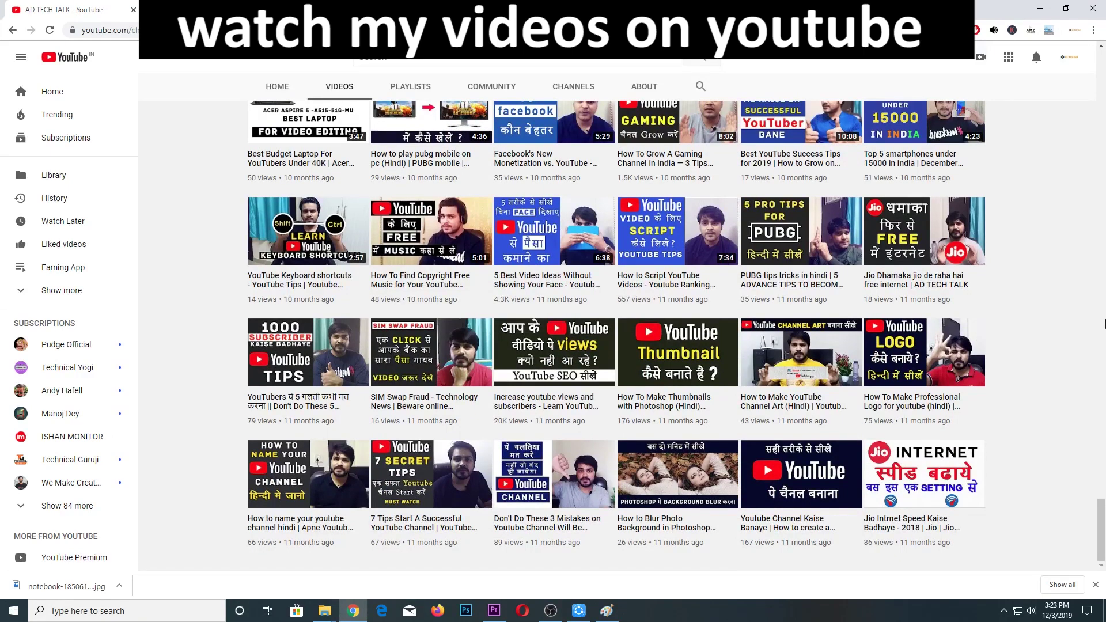